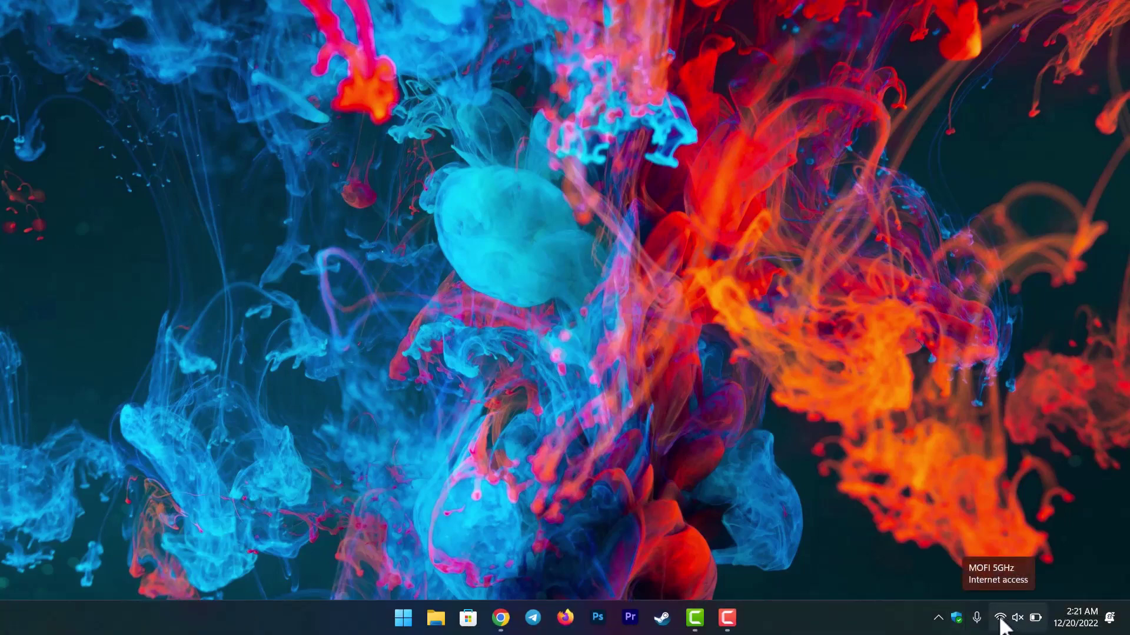
# Load 192.168.10.1 in Firefox and log into the MoFi router with the admin password.
pyautogui.click(575, 628)
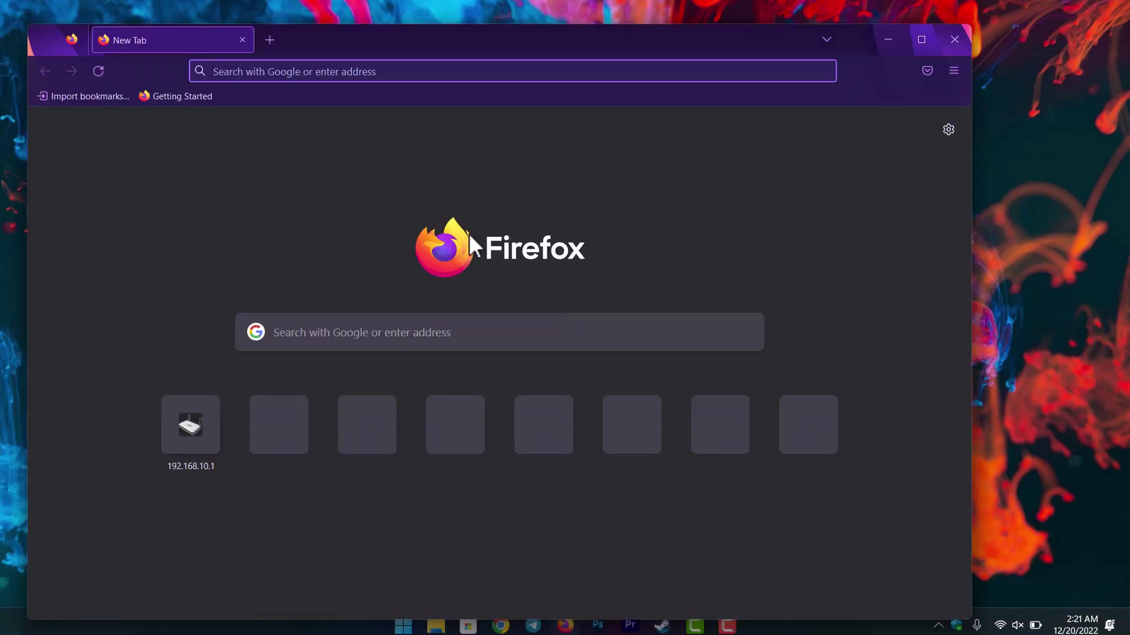
pyautogui.write('192.')
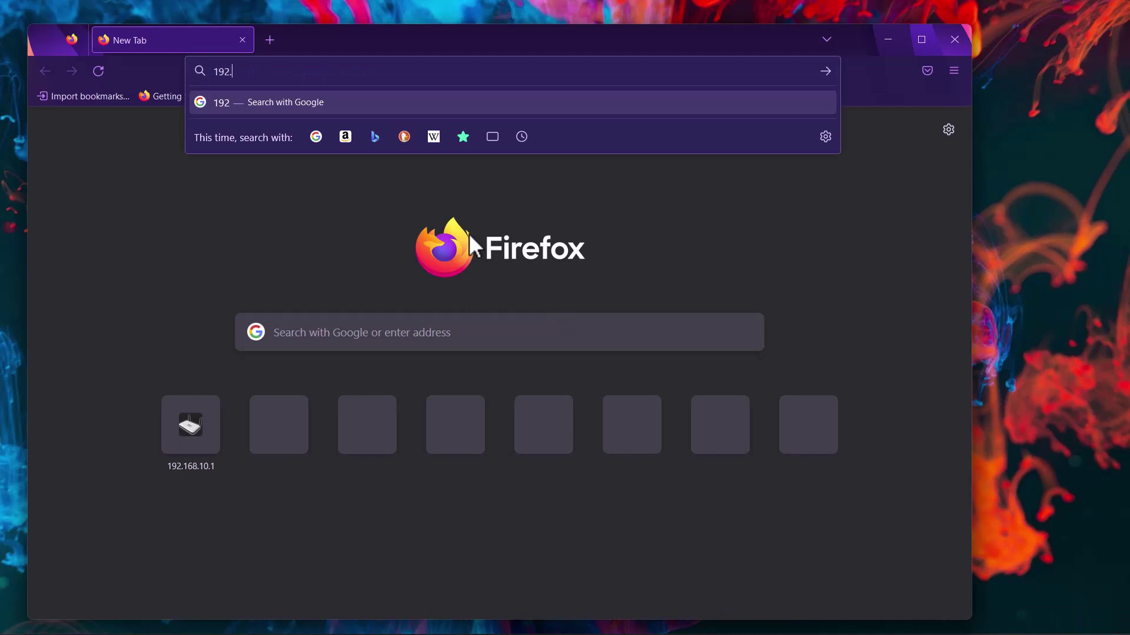
pyautogui.write('168.')
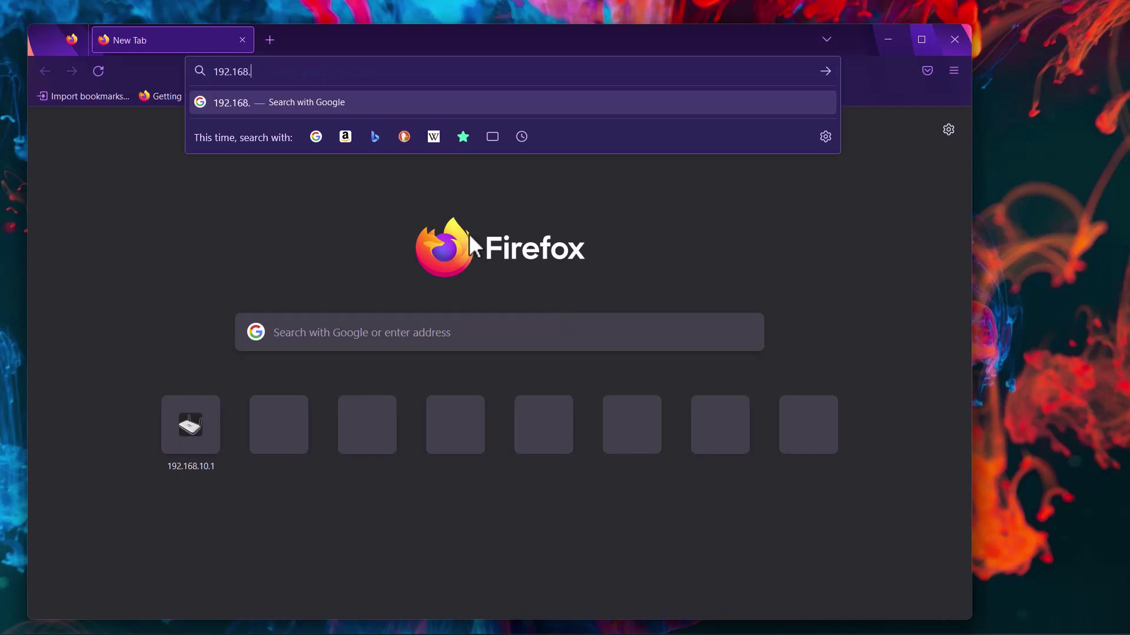
pyautogui.write('10.1')
pyautogui.press('Return')
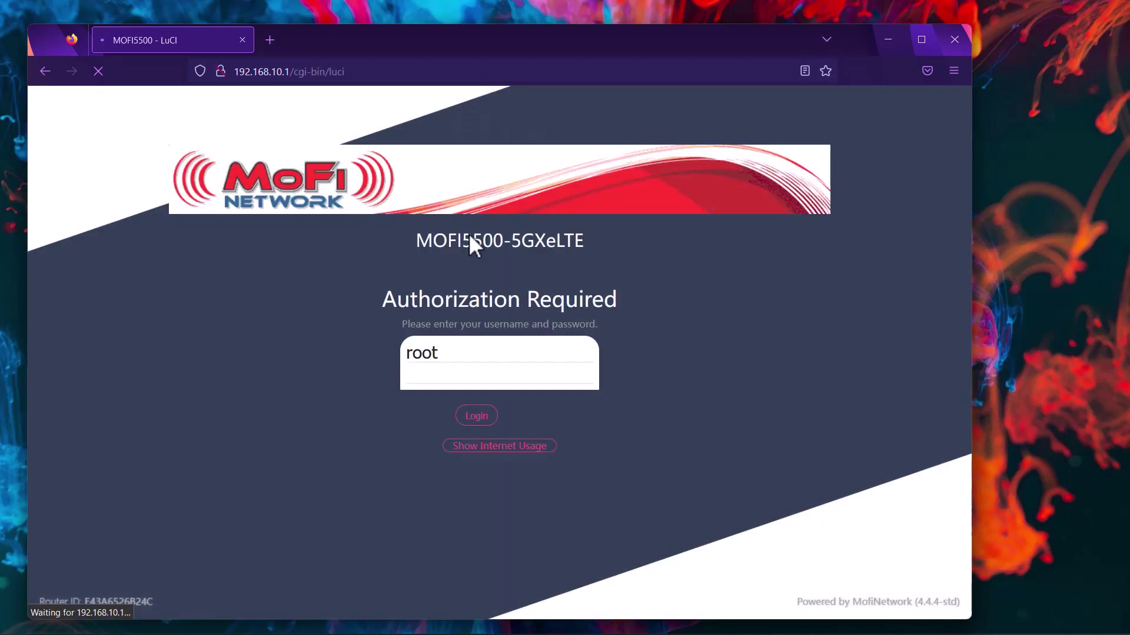
pyautogui.write('admin')
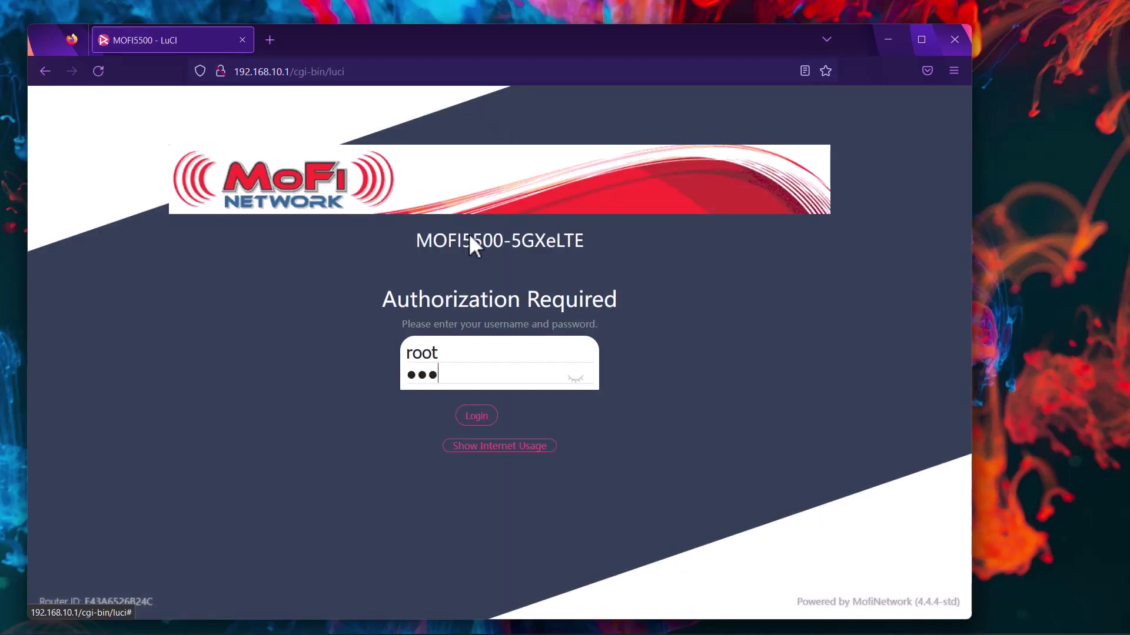
pyautogui.press('Return')
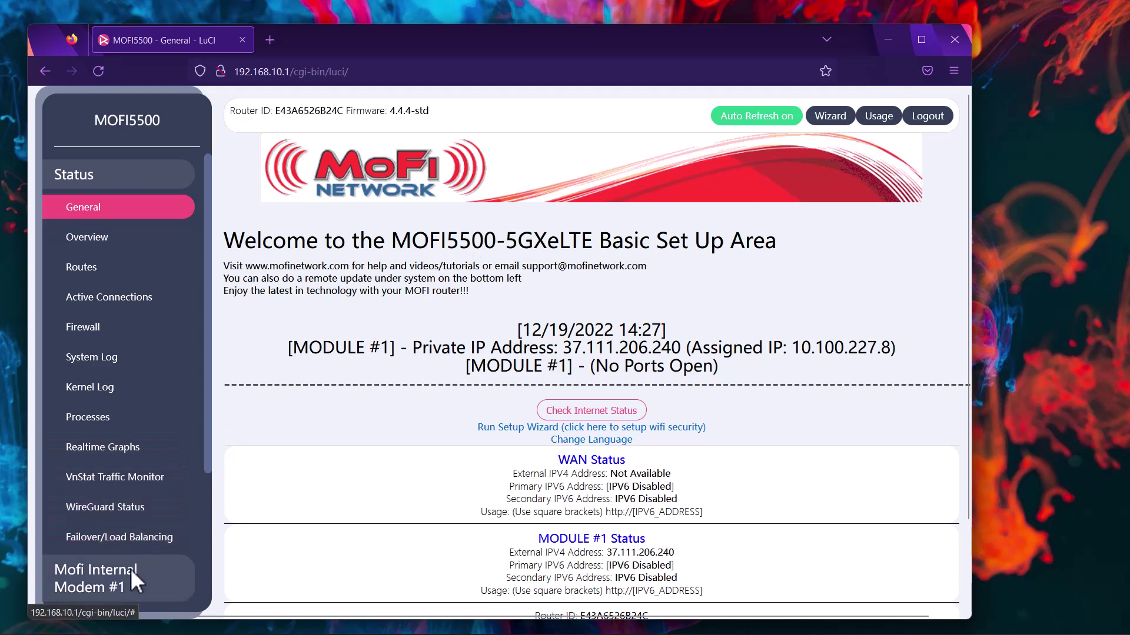
# Open Mofi Internal Modem #1 > Configuration and scroll down to the Reset Module button.
pyautogui.click(131, 570)
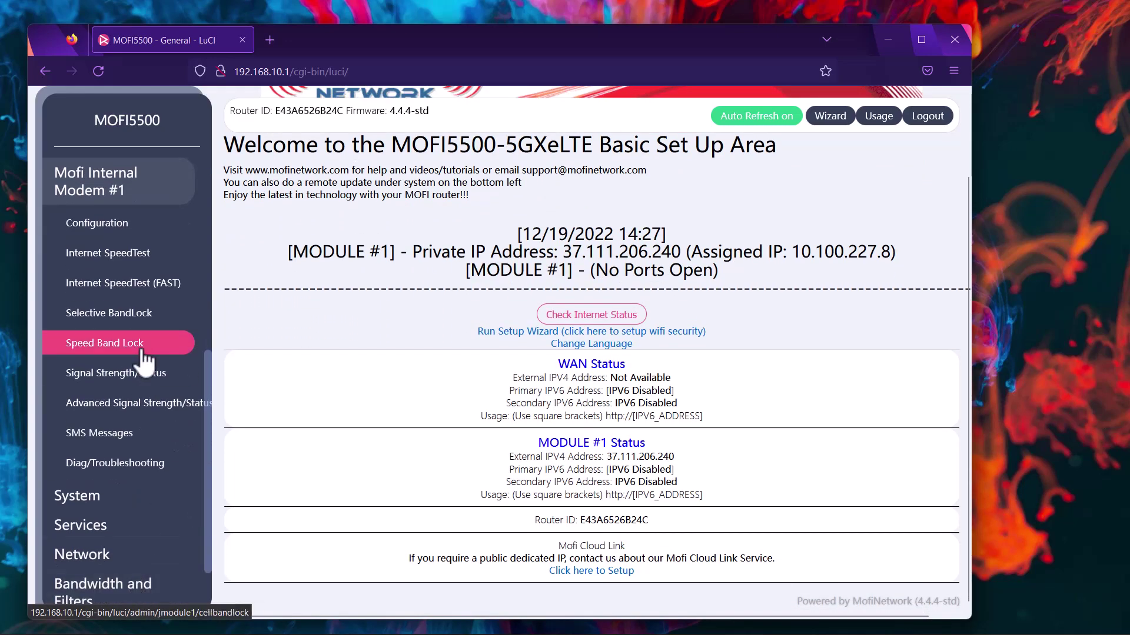
pyautogui.click(121, 224)
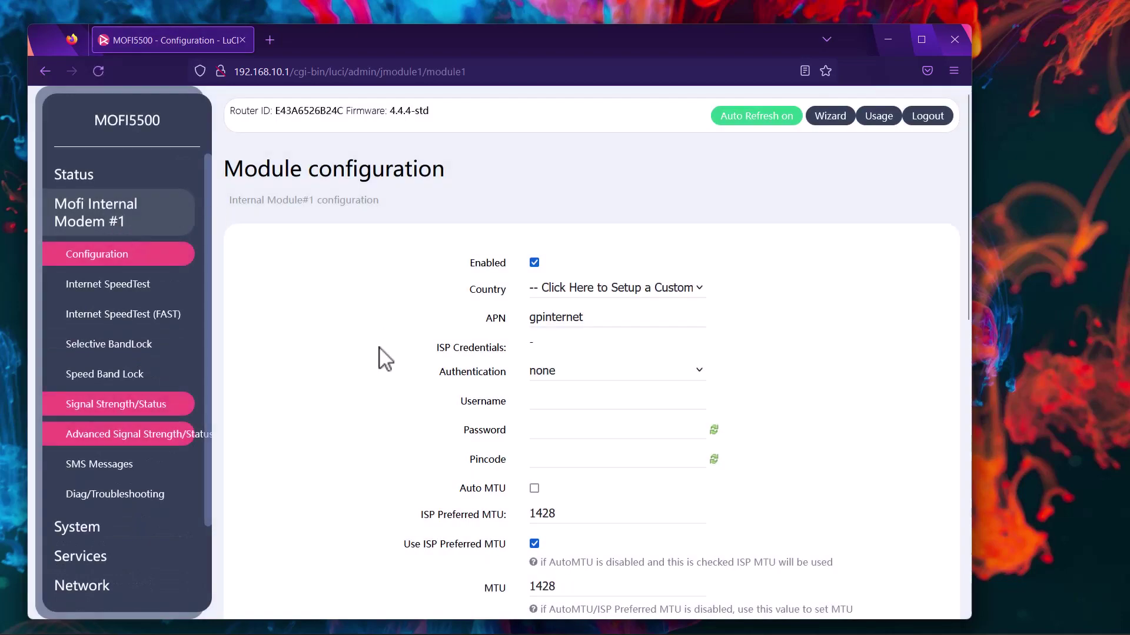
pyautogui.scroll(-5, 380, 353)
pyautogui.scroll(-2, 386, 359)
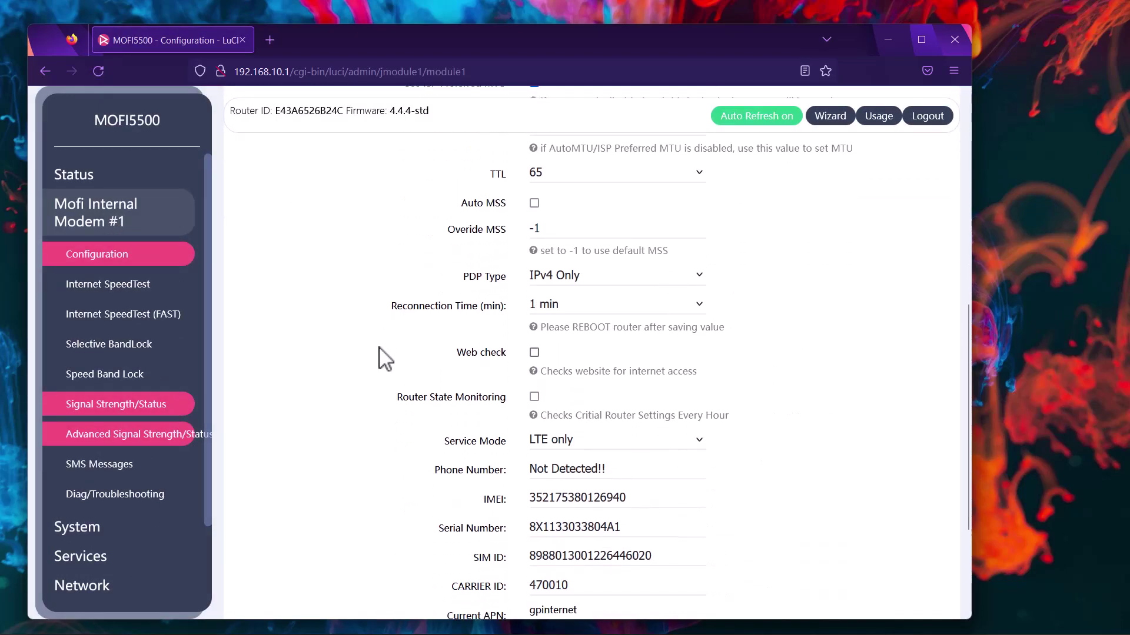
pyautogui.scroll(-2, 385, 358)
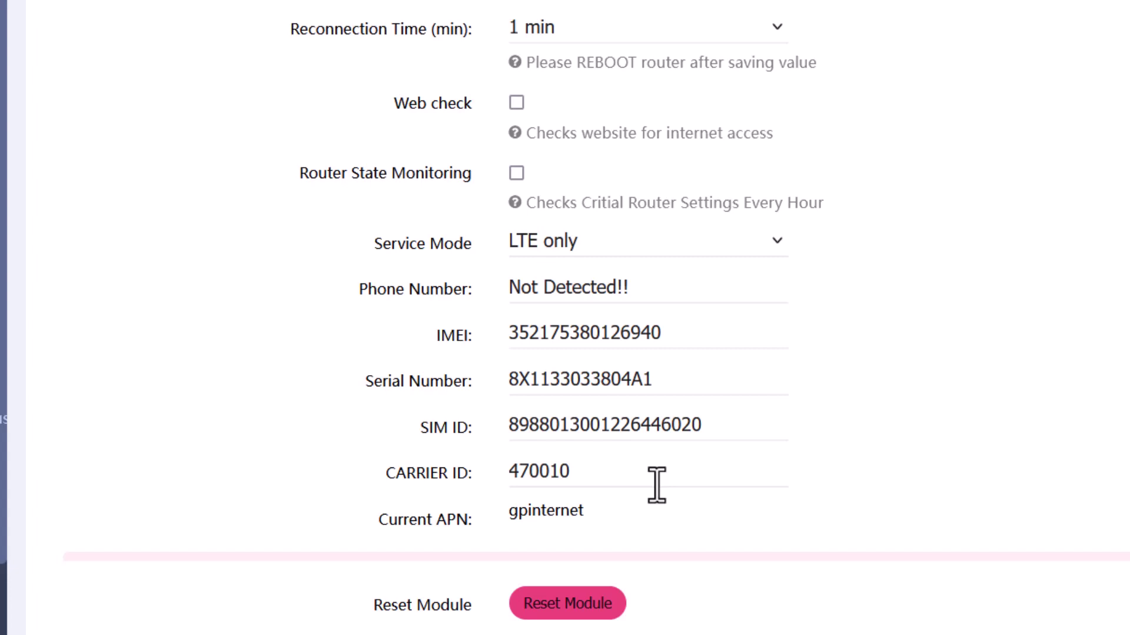
# Reset the internal modem with the Reset Module button until it reads Rebooting.
pyautogui.click(580, 612)
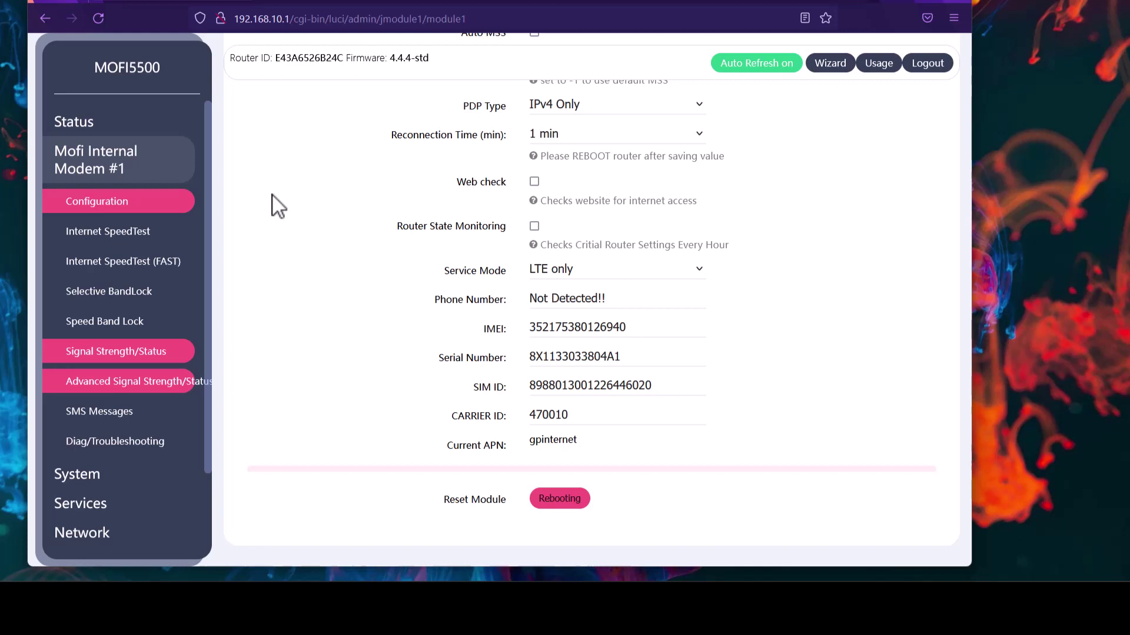
# Return to Status > General and log back in with the router password.
pyautogui.moveTo(853, 570)
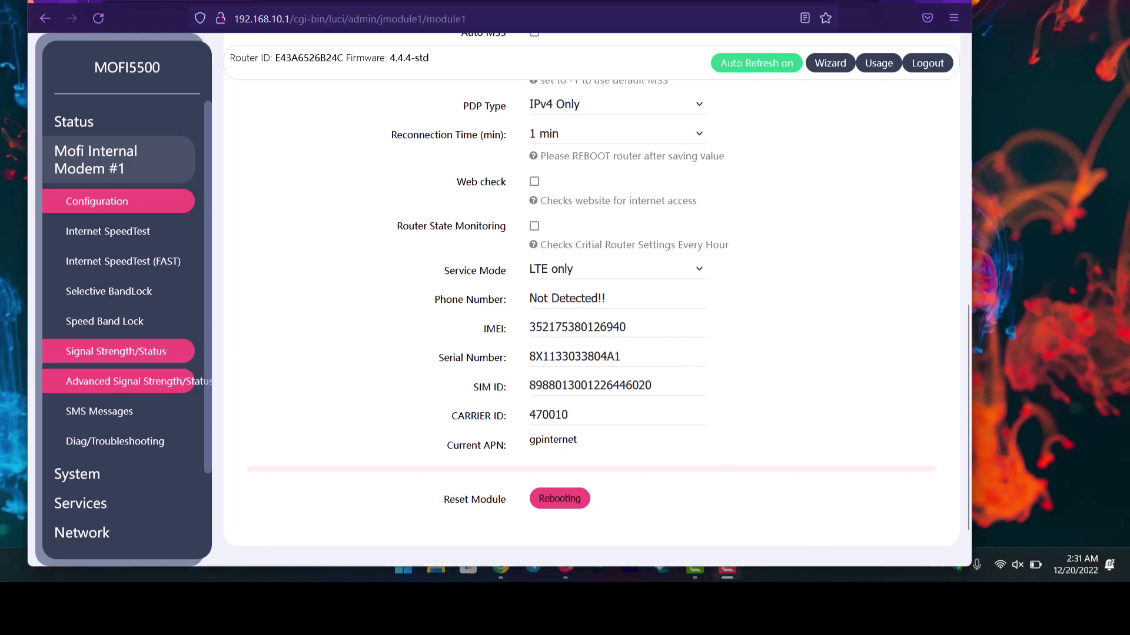
pyautogui.moveTo(1003, 569)
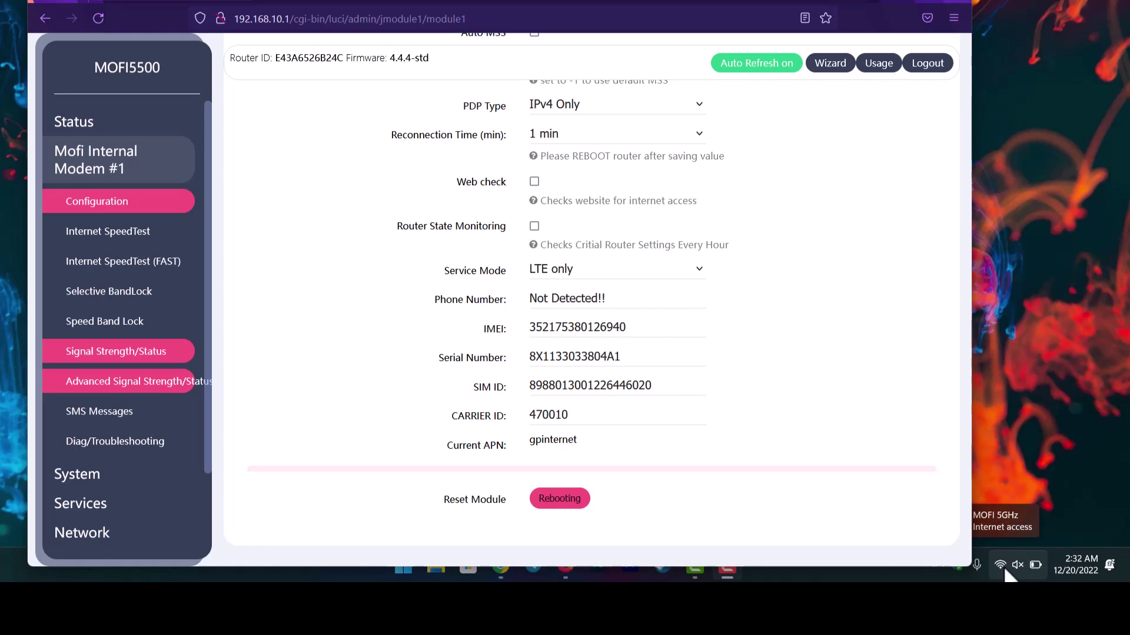
pyautogui.click(128, 131)
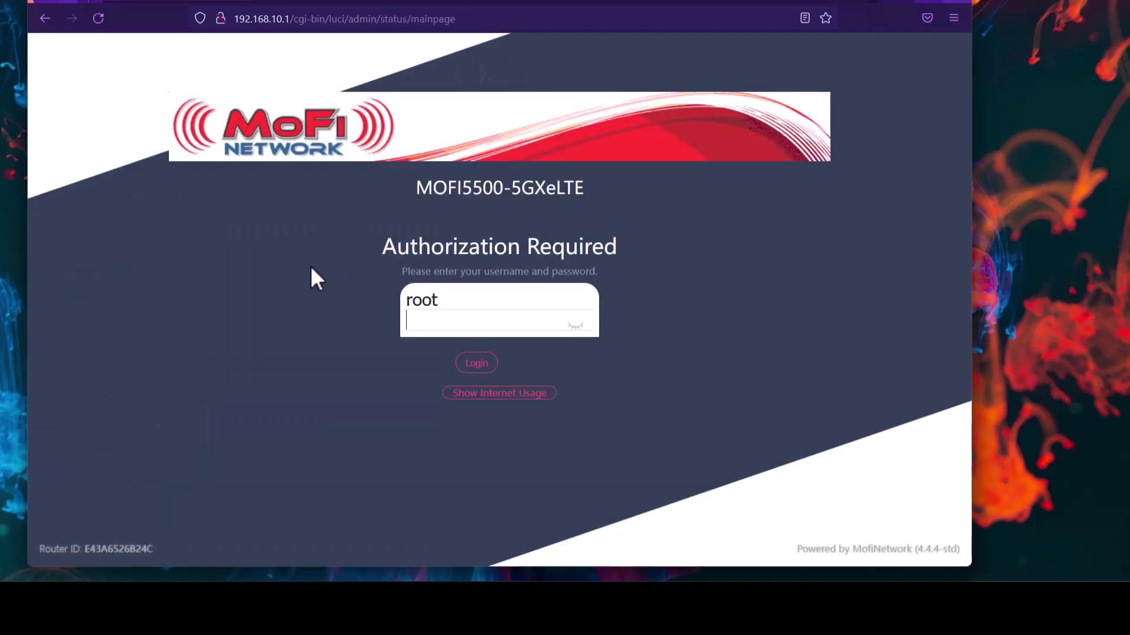
pyautogui.write('admin')
pyautogui.press('Return')
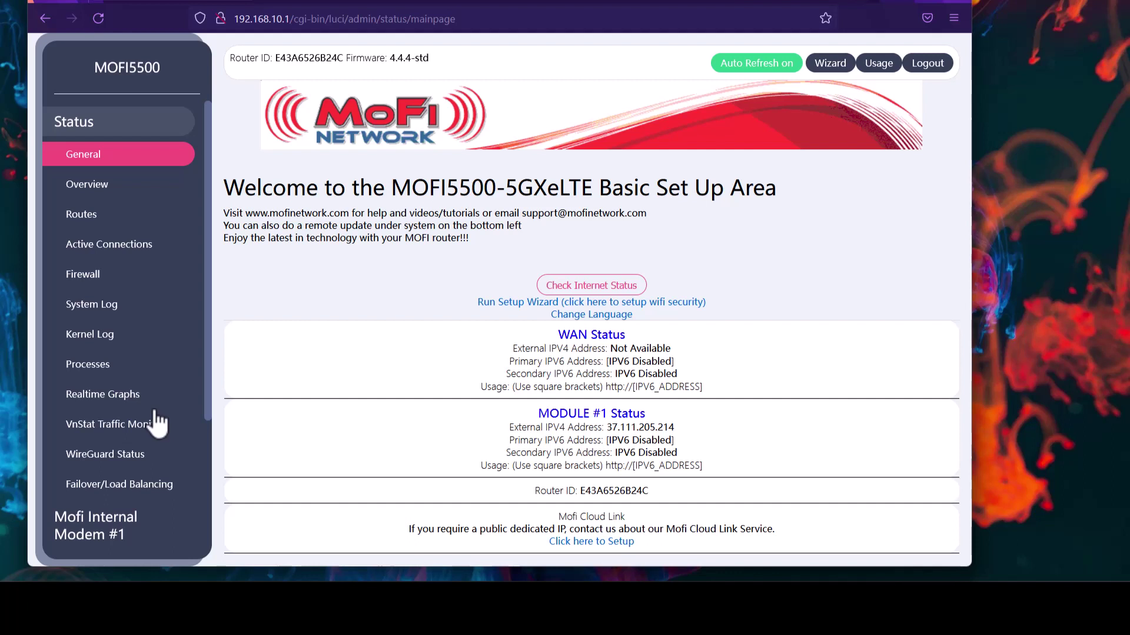
# Go to System > Factory Default on the Flash operations page, leaving keep-settings unticked.
pyautogui.scroll(-5, 158, 423)
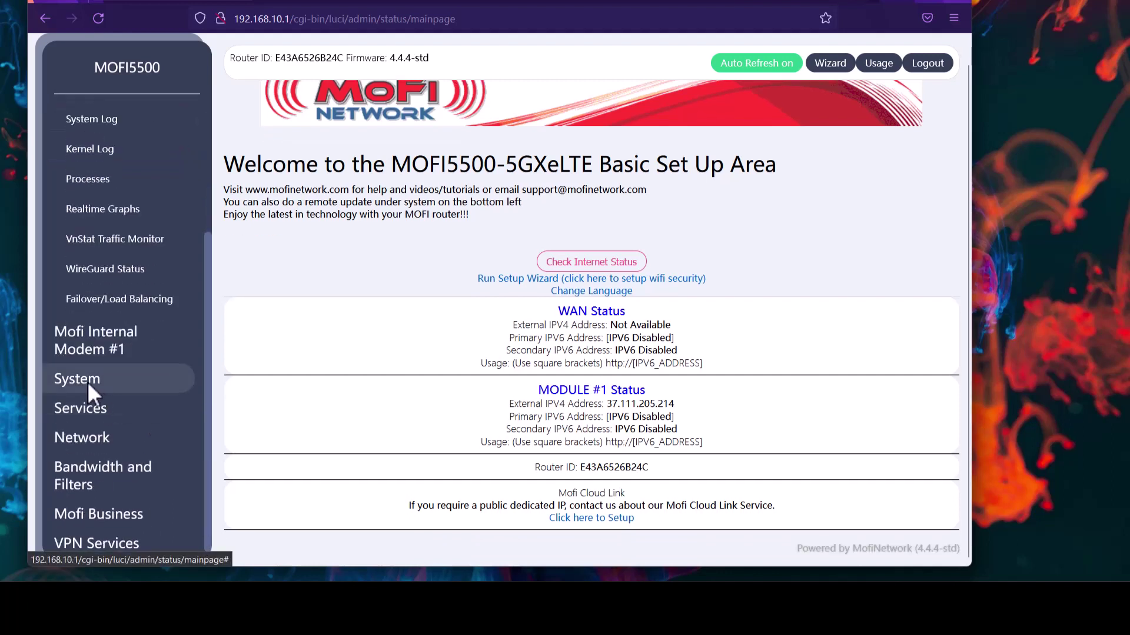
pyautogui.click(87, 381)
pyautogui.scroll(-10, 87, 382)
pyautogui.scroll(-1, 87, 382)
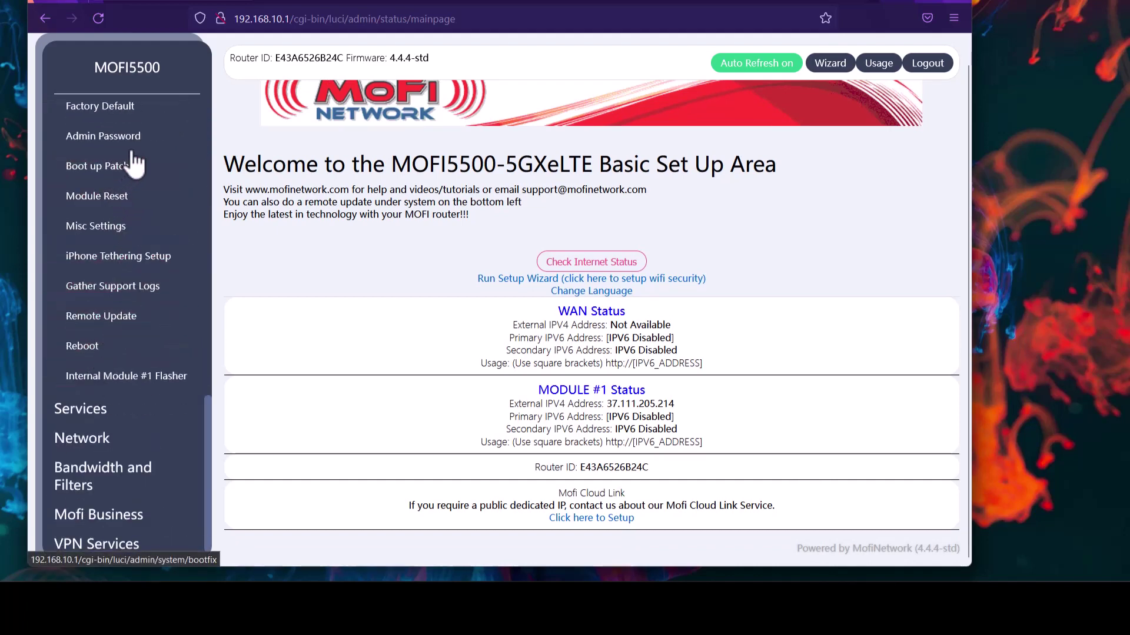
pyautogui.click(133, 108)
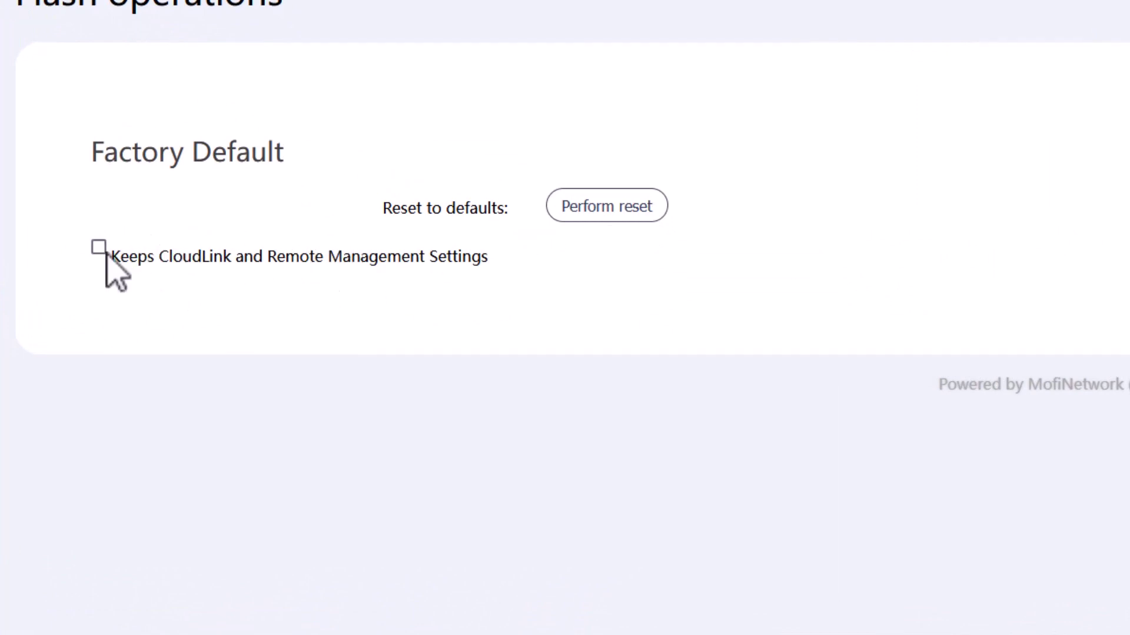
# Perform the reset and confirm 'Really reset all changes?' with OK.
pyautogui.click(624, 219)
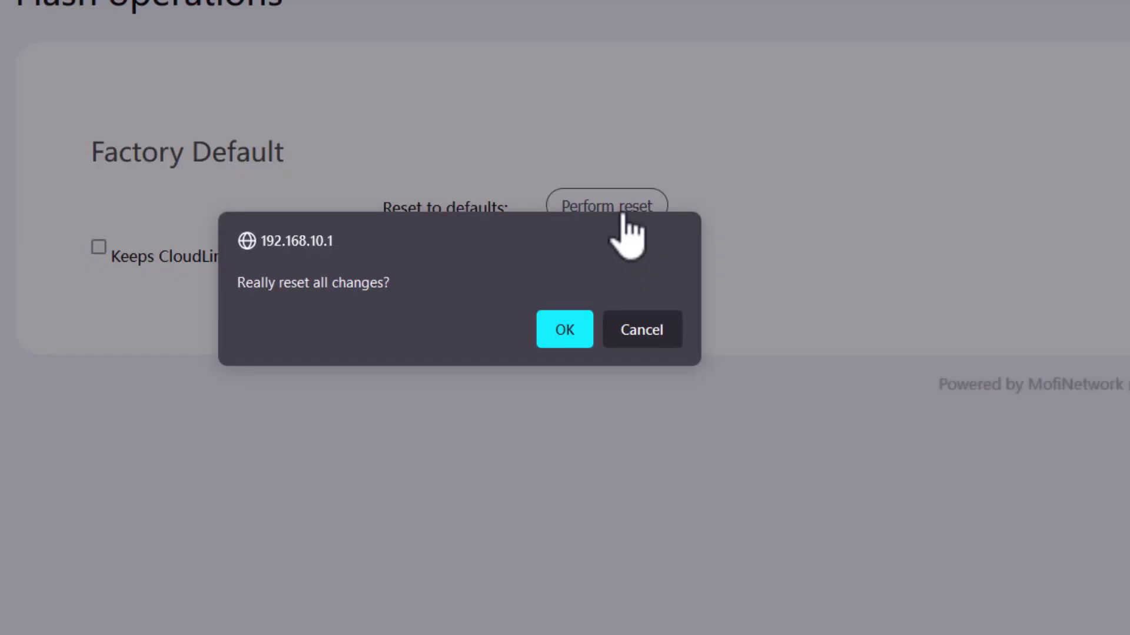
pyautogui.click(568, 344)
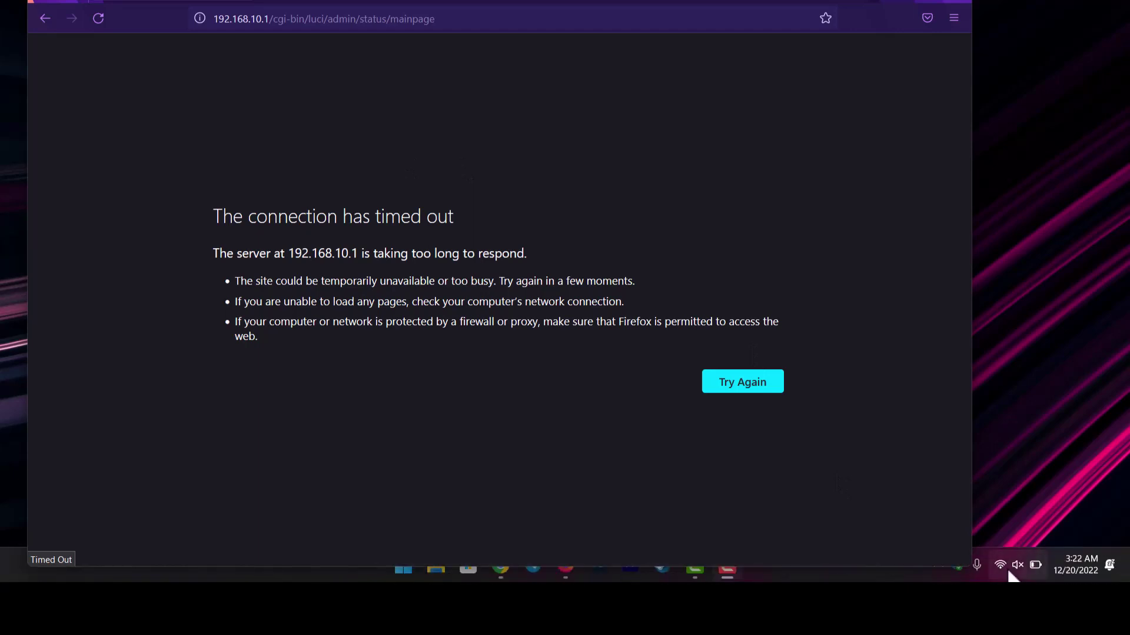
# Reload 192.168.10.1 after the reboot and log in again with the router password.
pyautogui.moveTo(1010, 576)
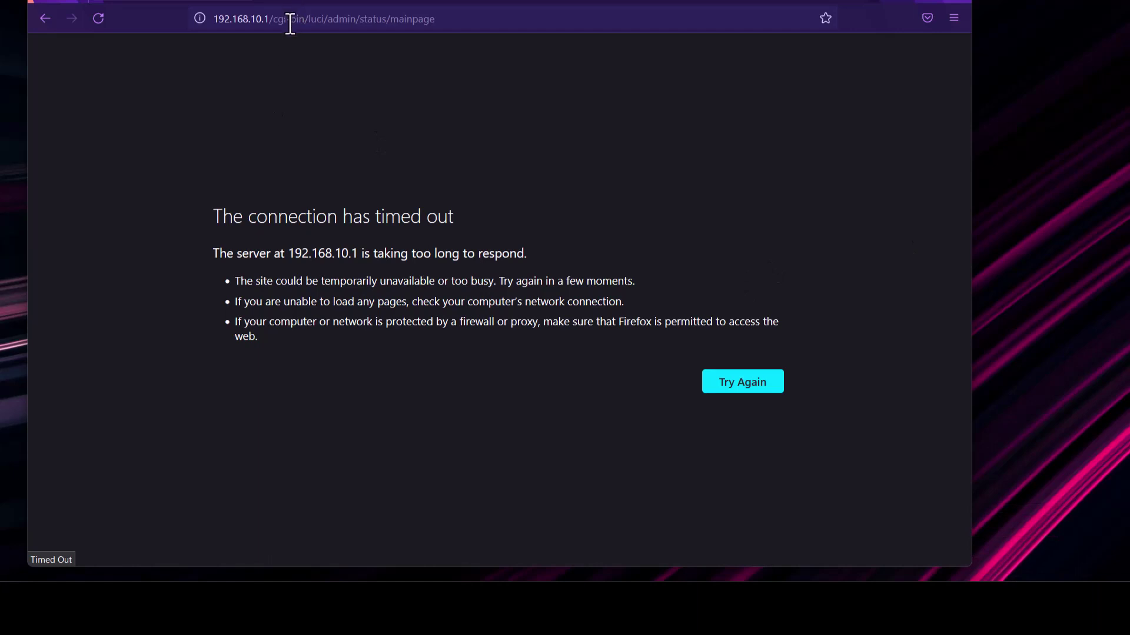
pyautogui.click(97, 19)
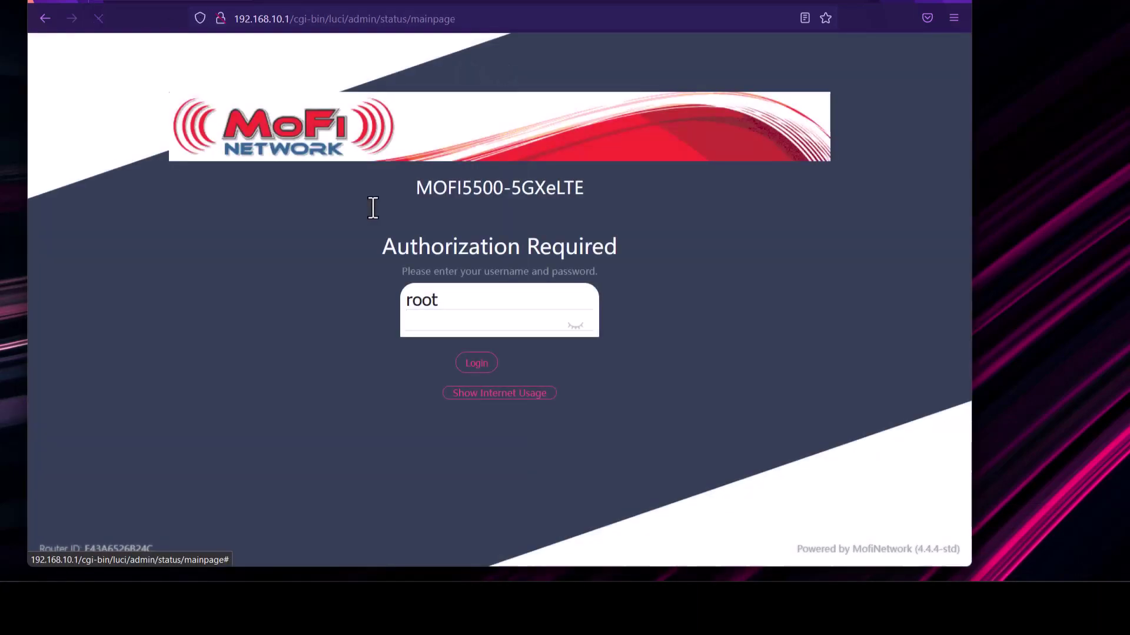
pyautogui.write('admin')
pyautogui.press('Return')
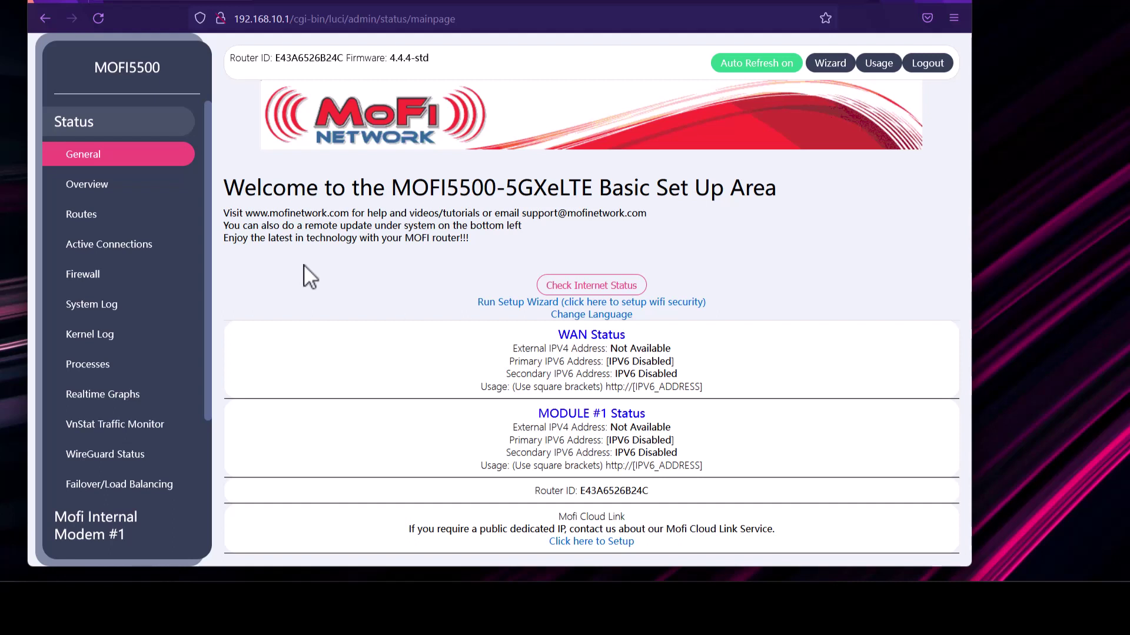
# Expand 'Mofi Internal Modem #1' in the sidebar.
pyautogui.click(112, 507)
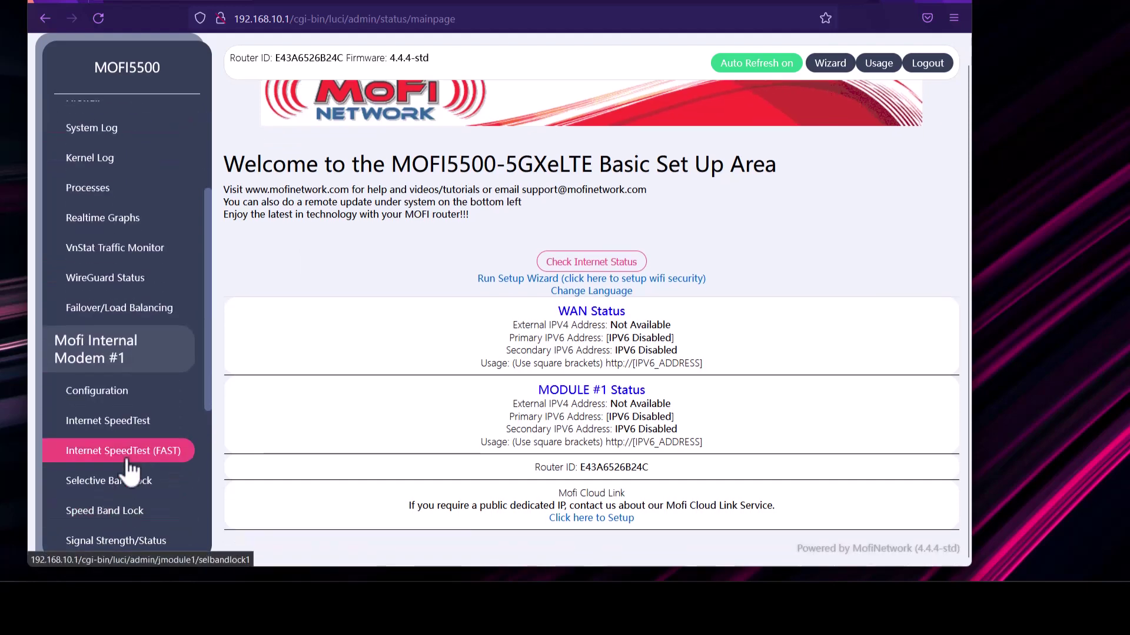
# Open the modem's Configuration page and scroll through the form, with APN now auto.
pyautogui.click(128, 392)
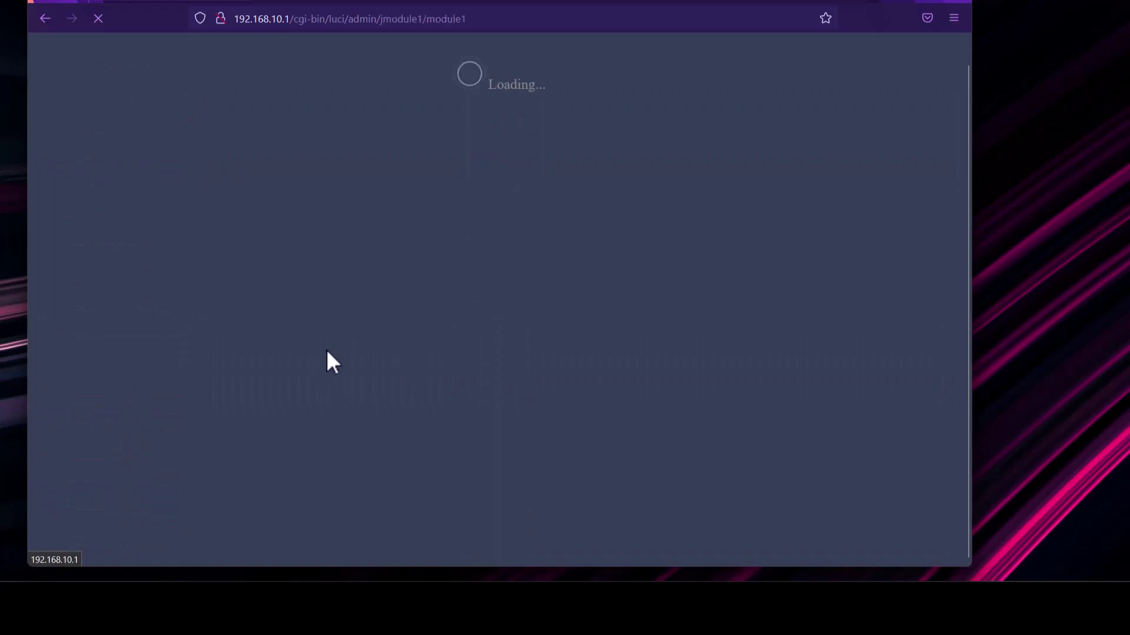
pyautogui.scroll(-4, 365, 412)
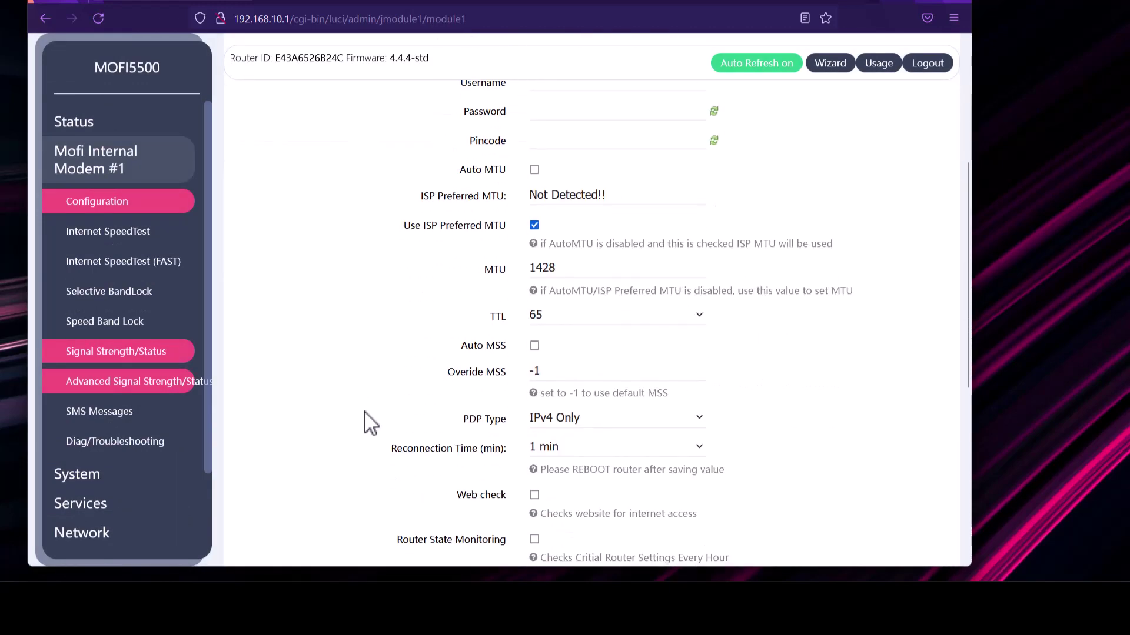
pyautogui.scroll(-5, 369, 422)
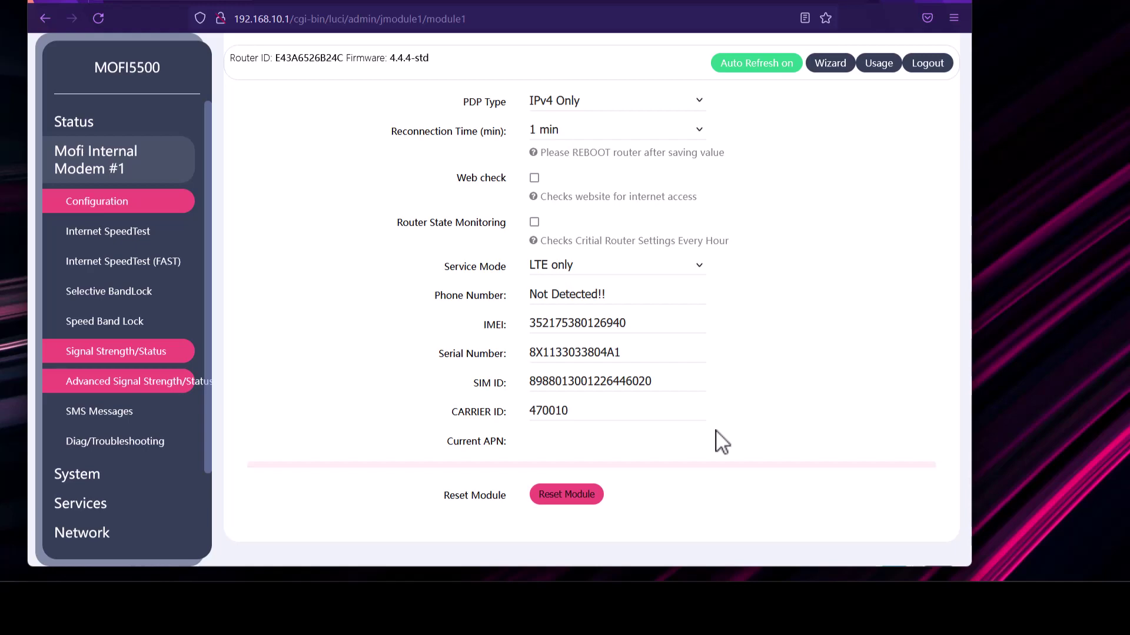
pyautogui.scroll(10, 723, 441)
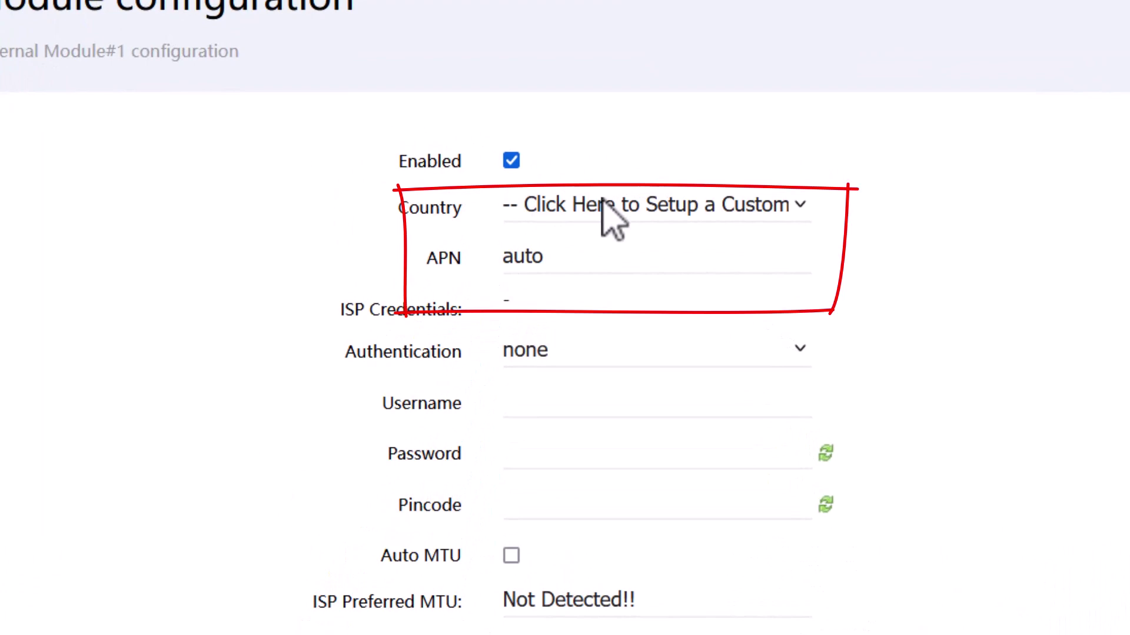
# Set Country to United States, browse the Provider APN presets, then reopen the Country list.
pyautogui.click(588, 201)
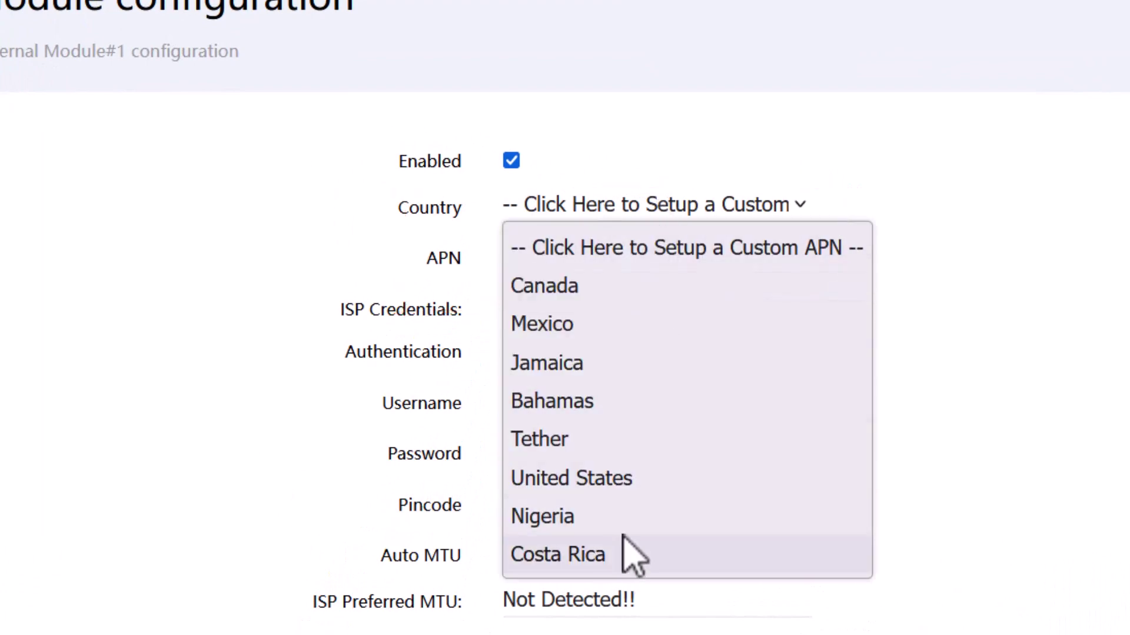
pyautogui.click(637, 478)
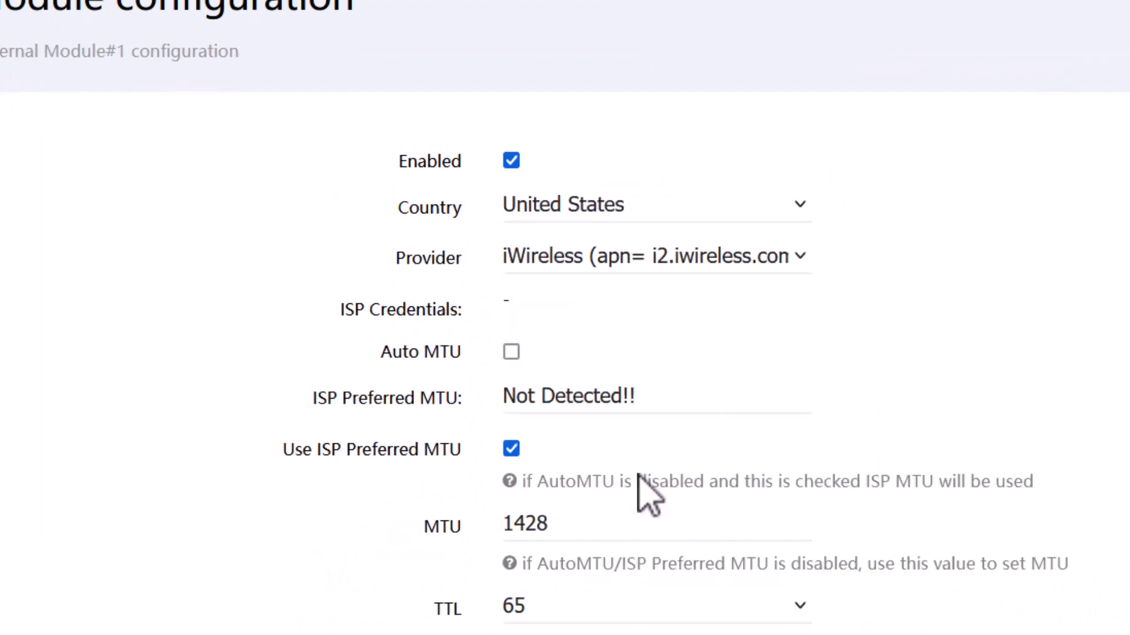
pyautogui.click(595, 270)
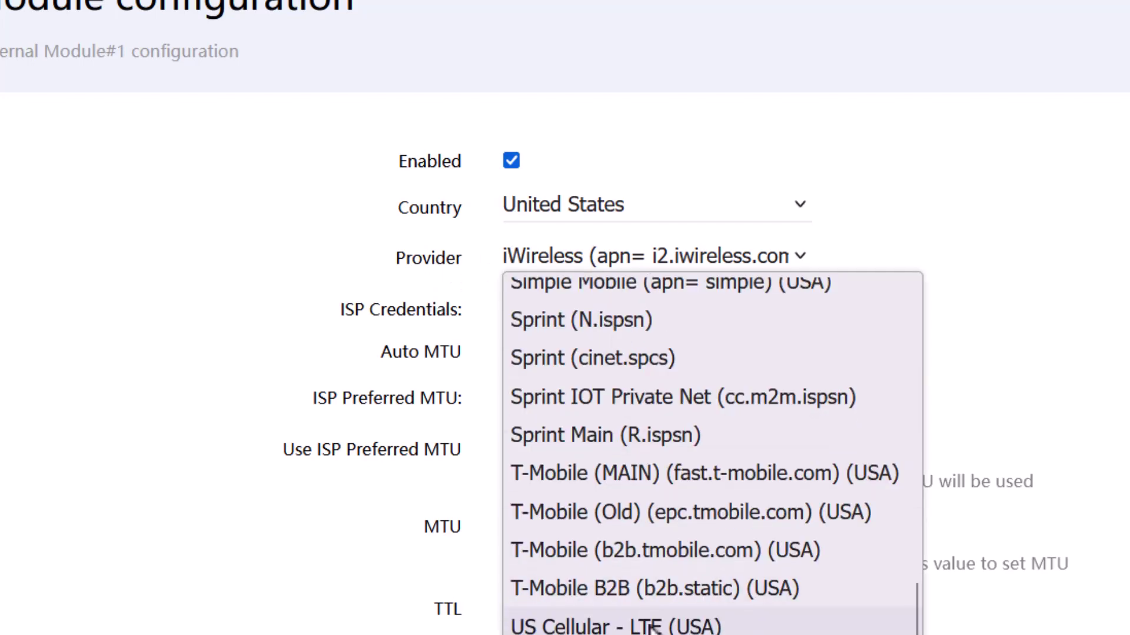
pyautogui.scroll(10, 650, 627)
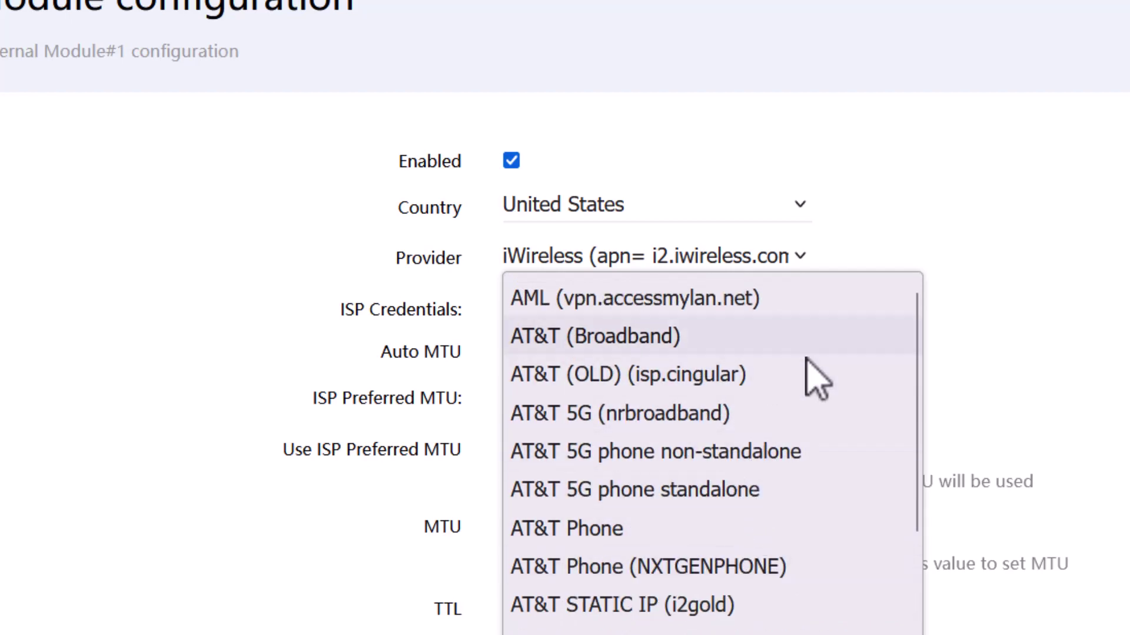
pyautogui.moveTo(1024, 308); pyautogui.dragTo(769, 239)
pyautogui.click(743, 206)
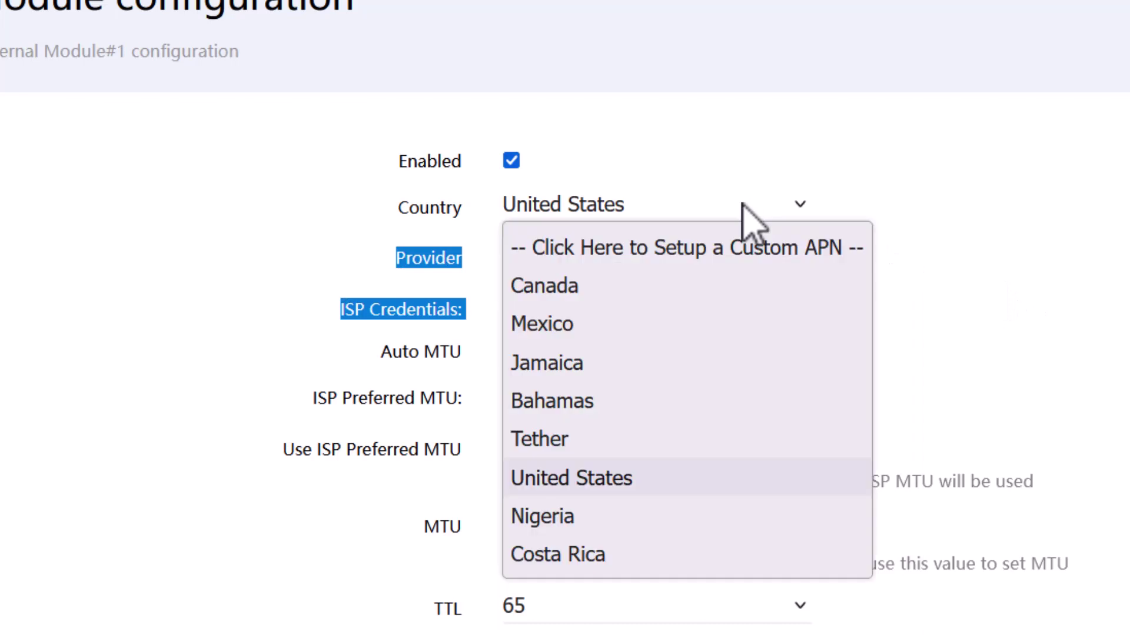
# Choose the custom APN option in Country and replace the APN 'auto' with 'broadband'.
pyautogui.click(760, 261)
pyautogui.click(941, 297)
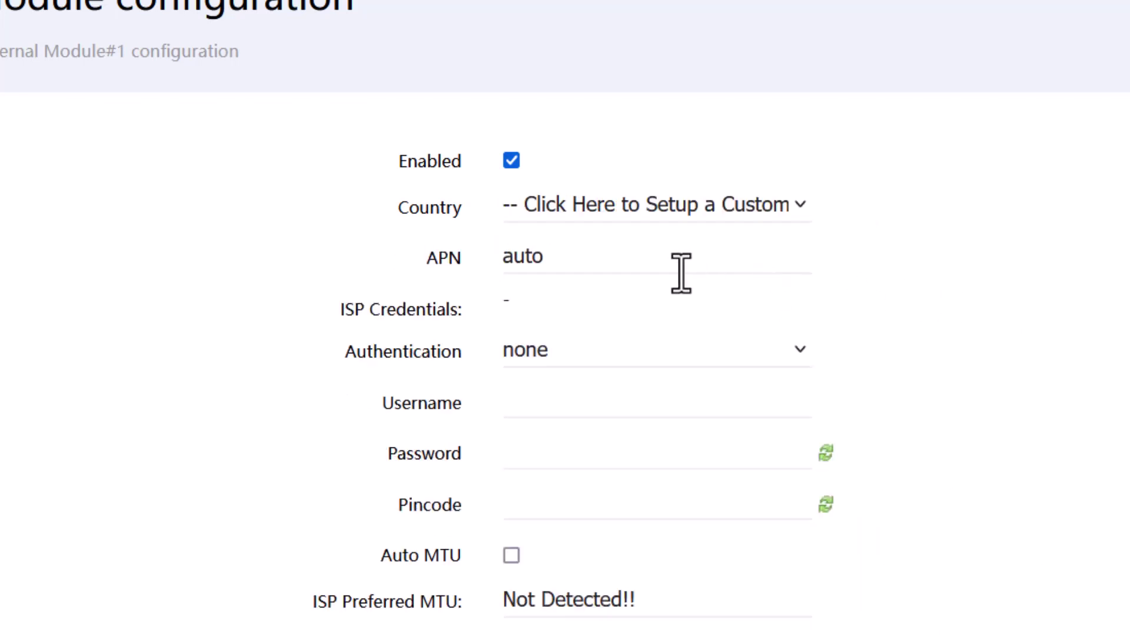
pyautogui.click(639, 268)
pyautogui.press('BackSpace')
pyautogui.press('BackSpace')
pyautogui.press('BackSpace')
pyautogui.press('BackSpace')
pyautogui.write('broadba')
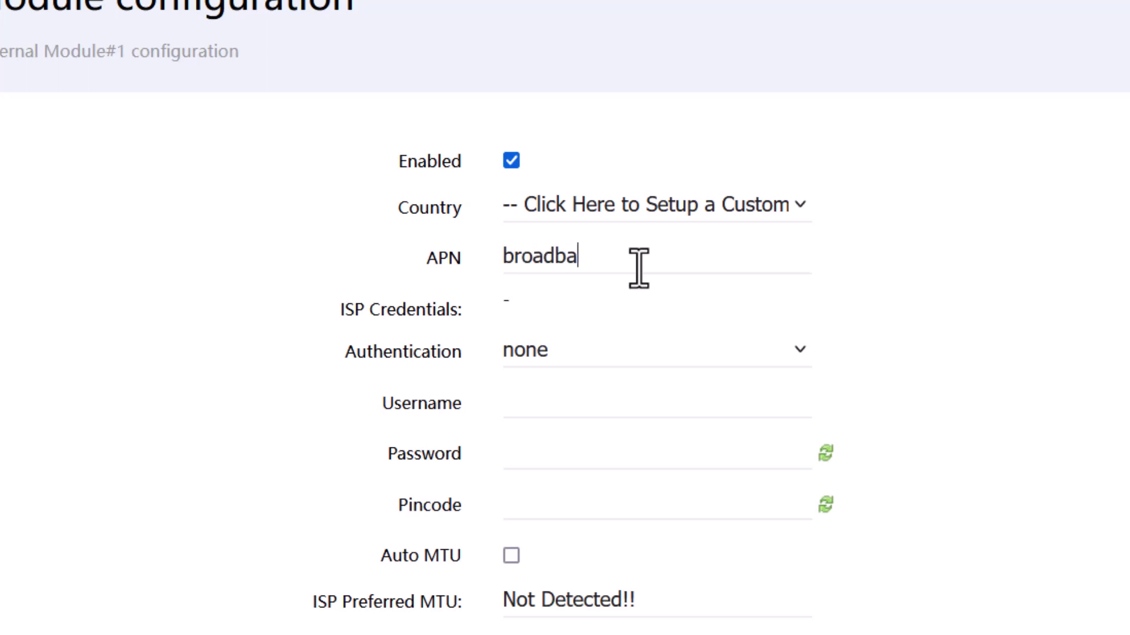
pyautogui.write('nd')
pyautogui.scroll(-15, 638, 269)
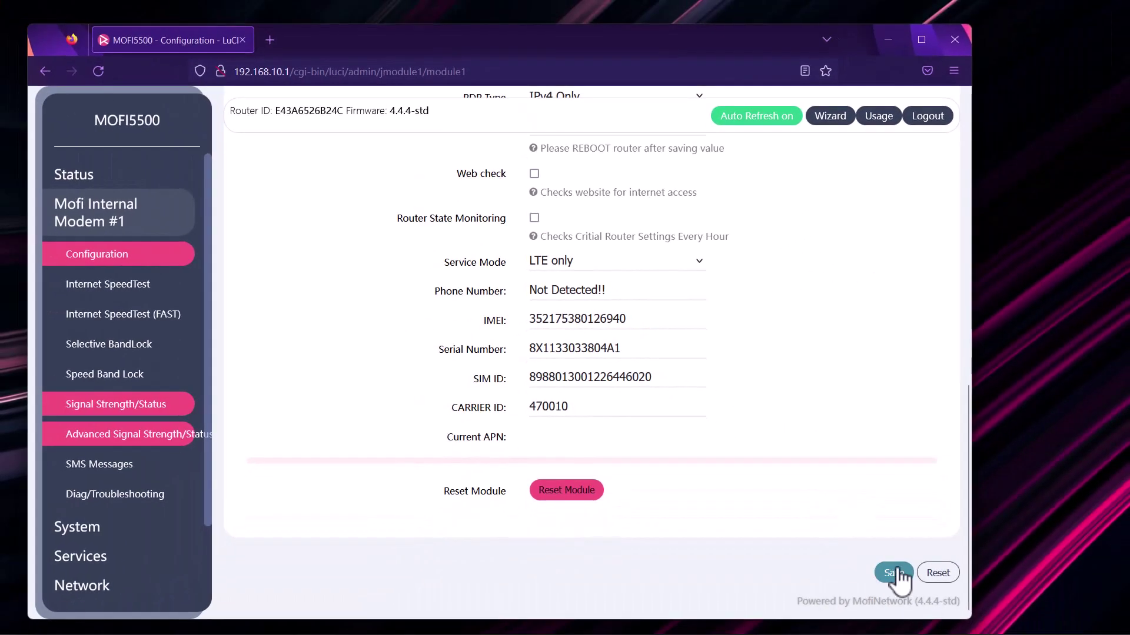
# Save the Module configuration and confirm the Current APN reads 'broadband'.
pyautogui.click(896, 572)
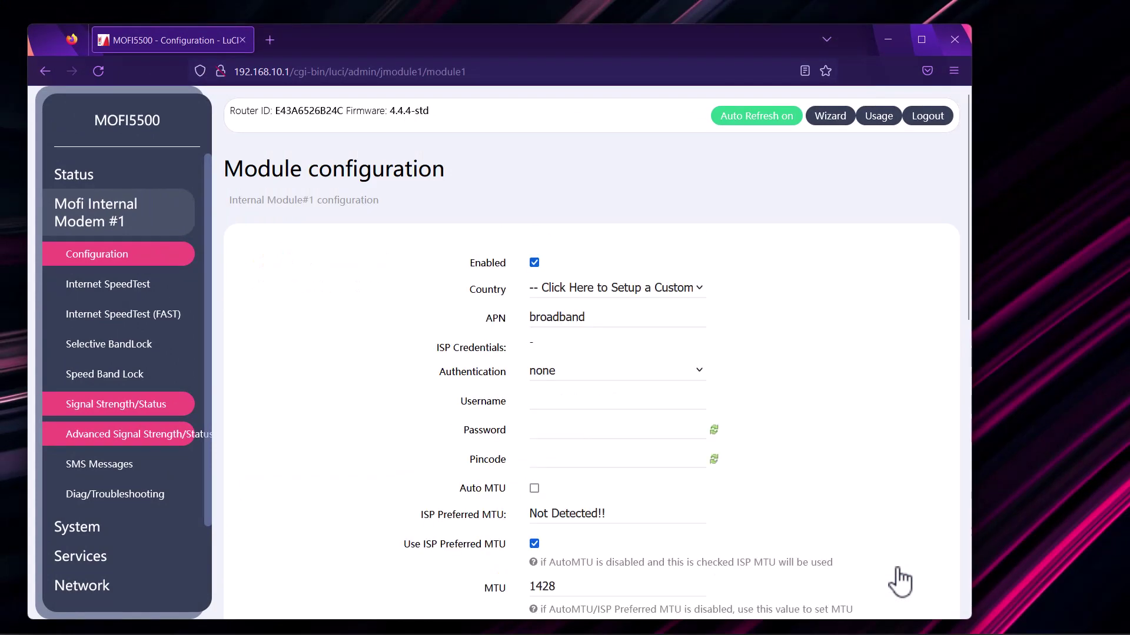
pyautogui.scroll(-10, 901, 582)
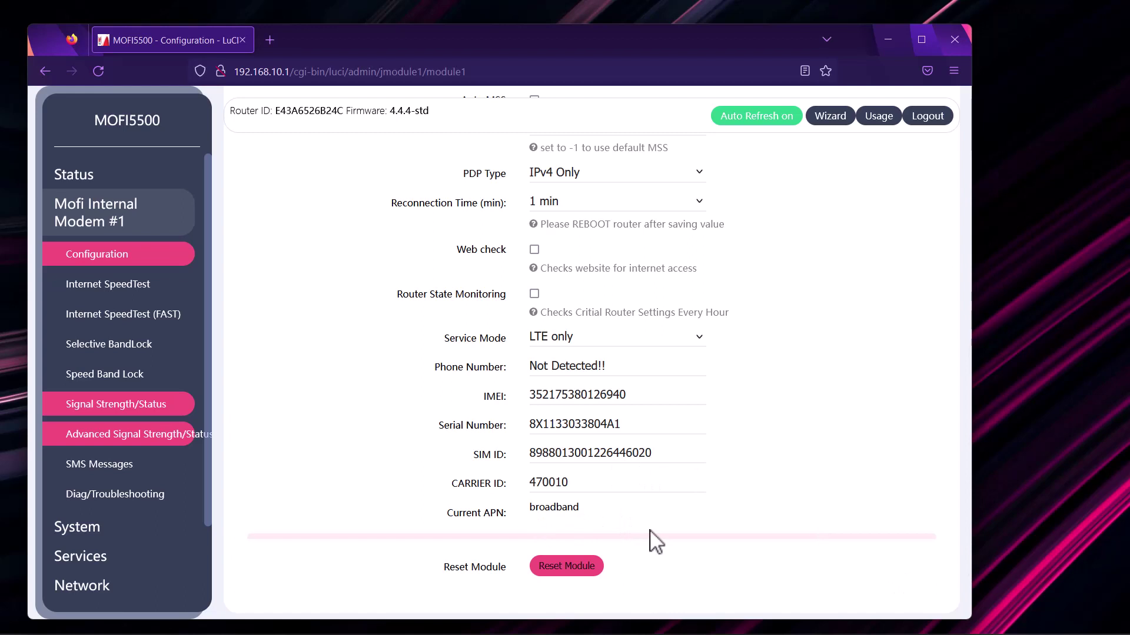
pyautogui.scroll(10, 656, 542)
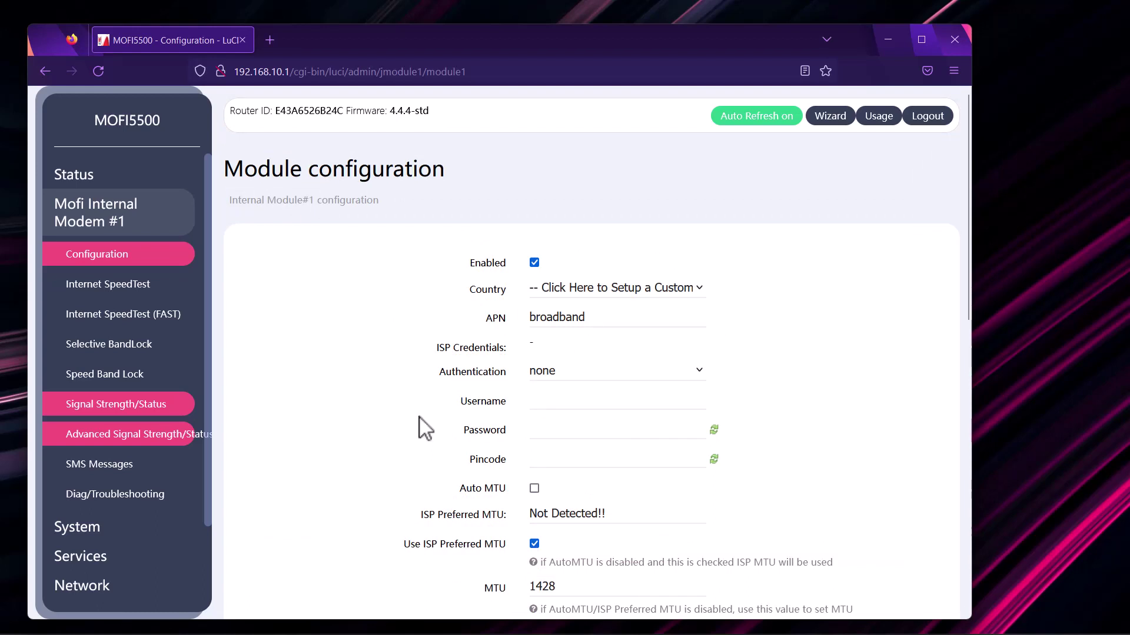
# Run Check Internet Status on the Status > General page to get Module #1's IPv4 address.
pyautogui.click(125, 182)
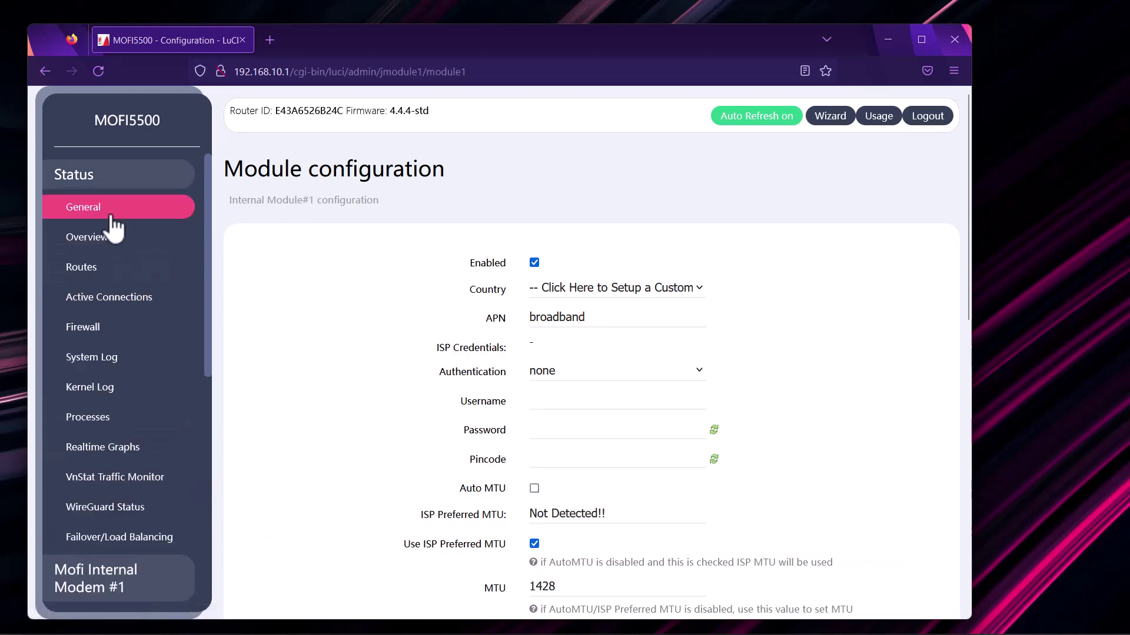
pyautogui.click(112, 219)
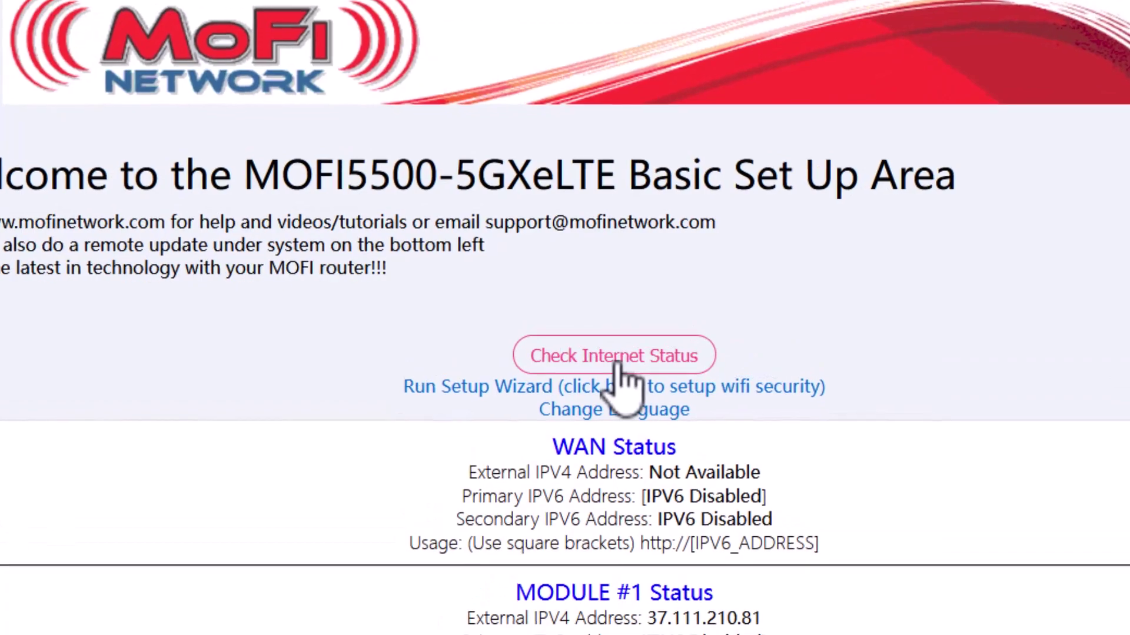
pyautogui.click(617, 361)
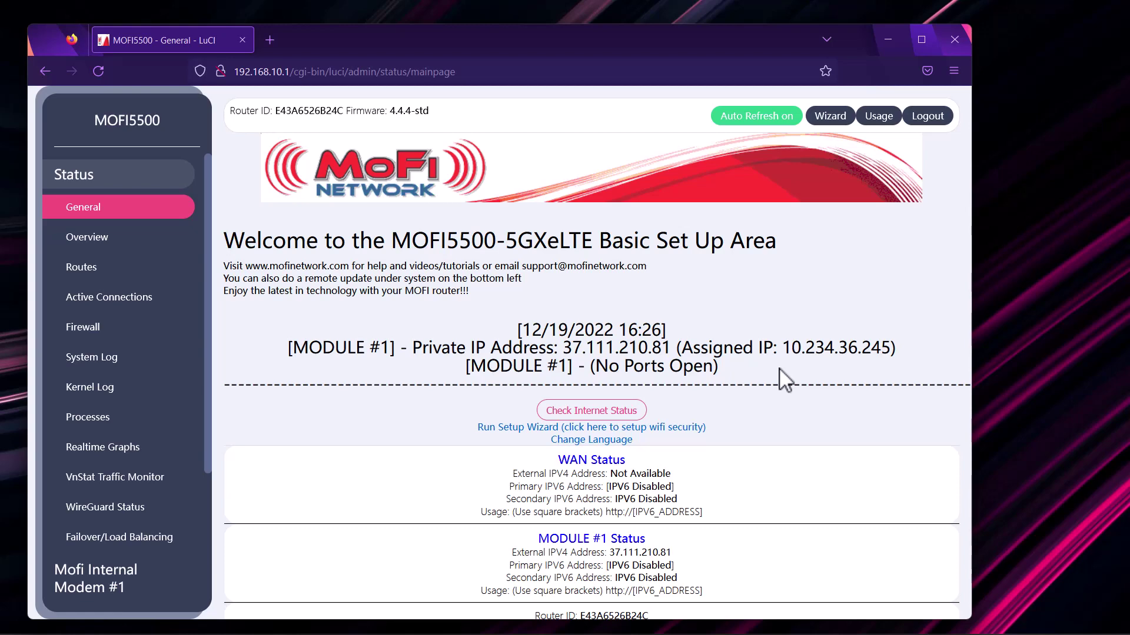
pyautogui.scroll(-5, 177, 311)
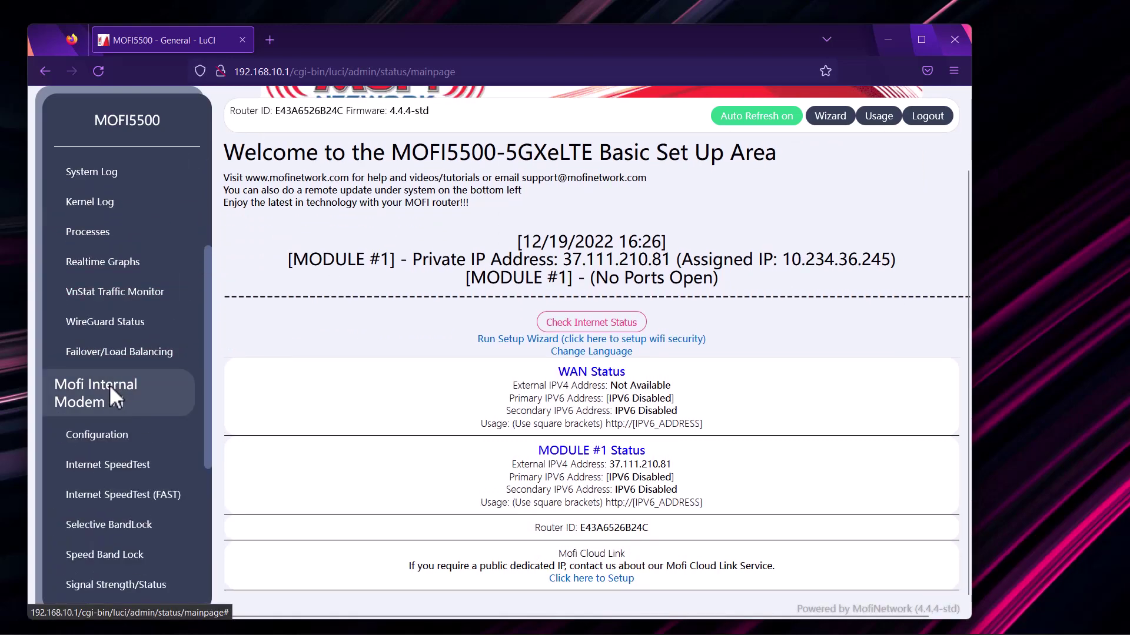
# View Mofi Internal Modem #1 signal strength: LTE band B3 at -92 dBm (Good).
pyautogui.scroll(-3, 109, 388)
pyautogui.click(115, 375)
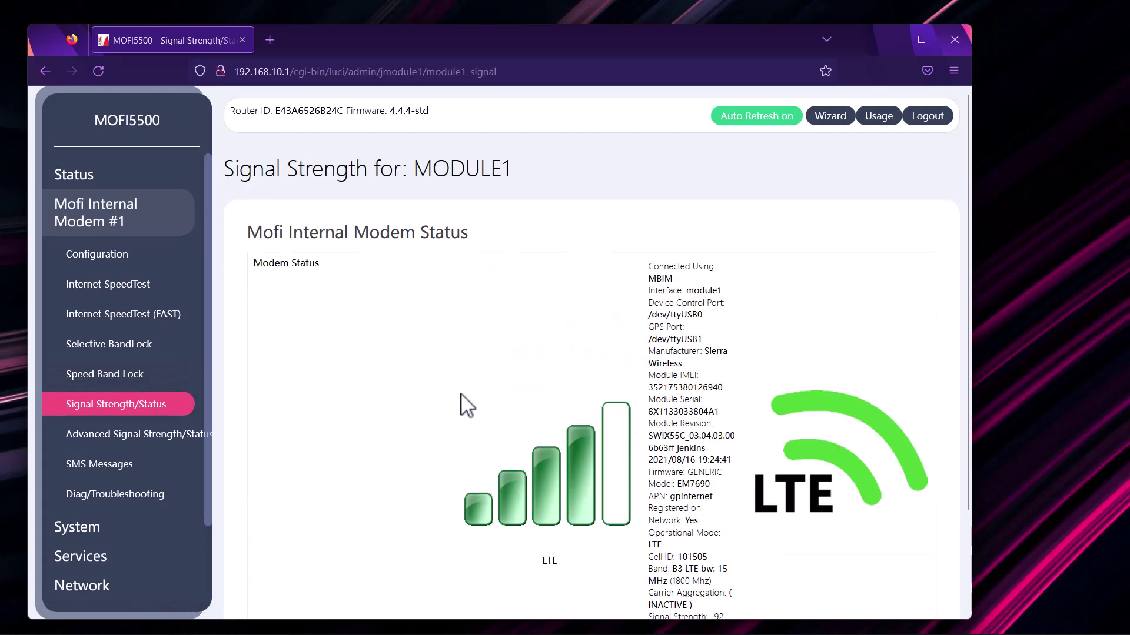
pyautogui.scroll(-3, 461, 404)
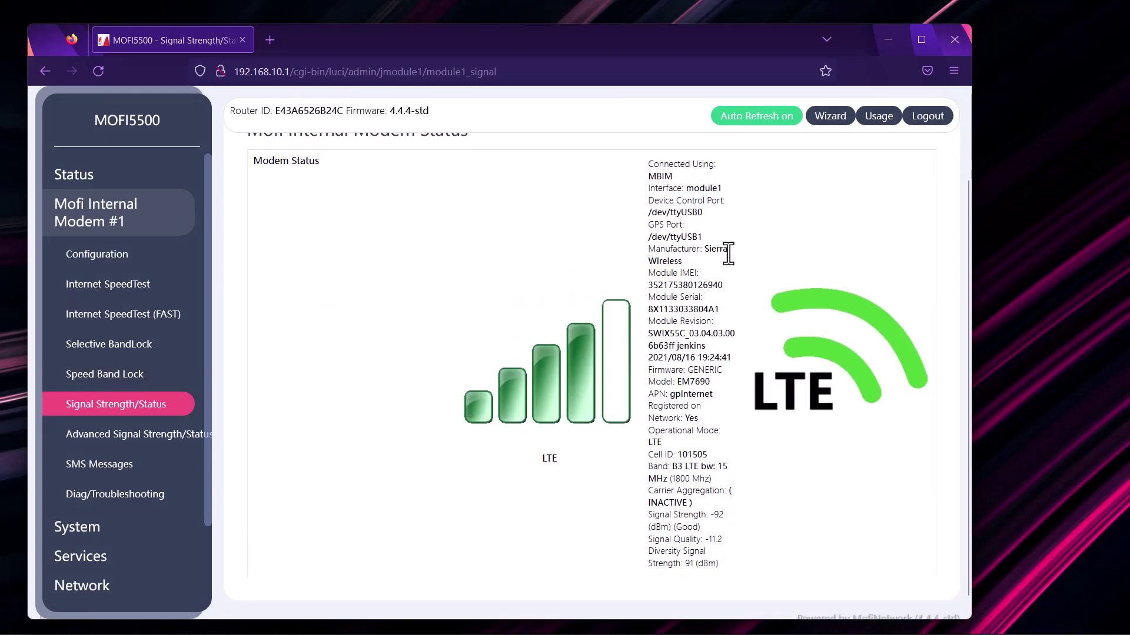